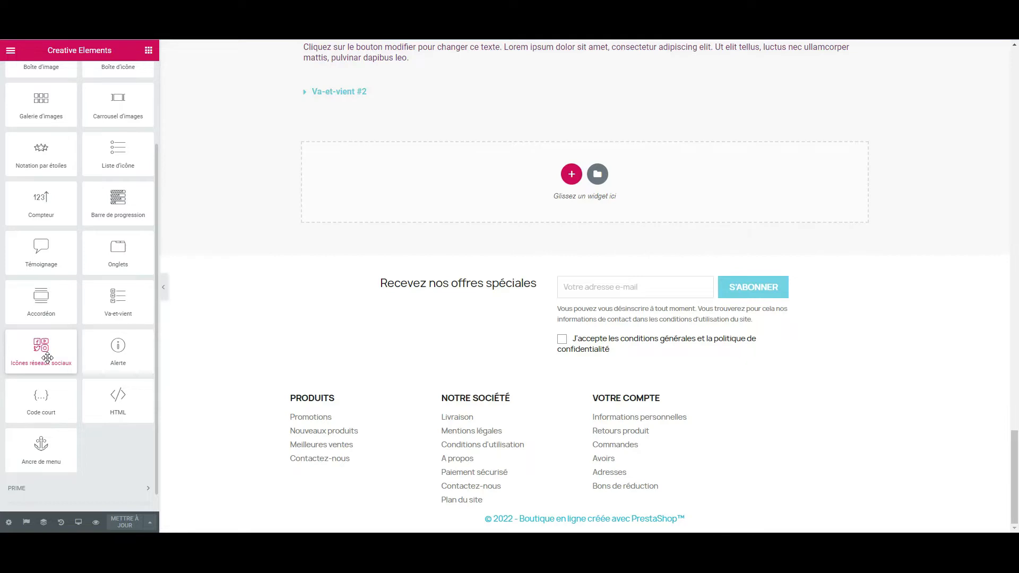
- Add a social network icons widget below the toggle and set its section's top and bottom margins to 50 px
{"action": "left_click_drag", "start_coordinate": [47, 358], "coordinate": [477, 184]}
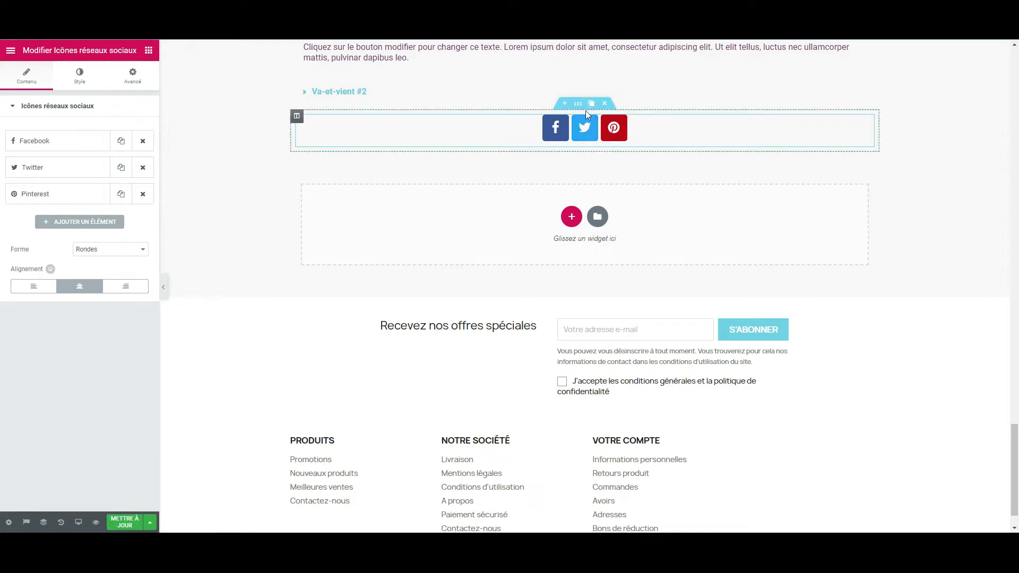
{"action": "left_click", "coordinate": [579, 106]}
{"action": "left_click", "coordinate": [132, 77]}
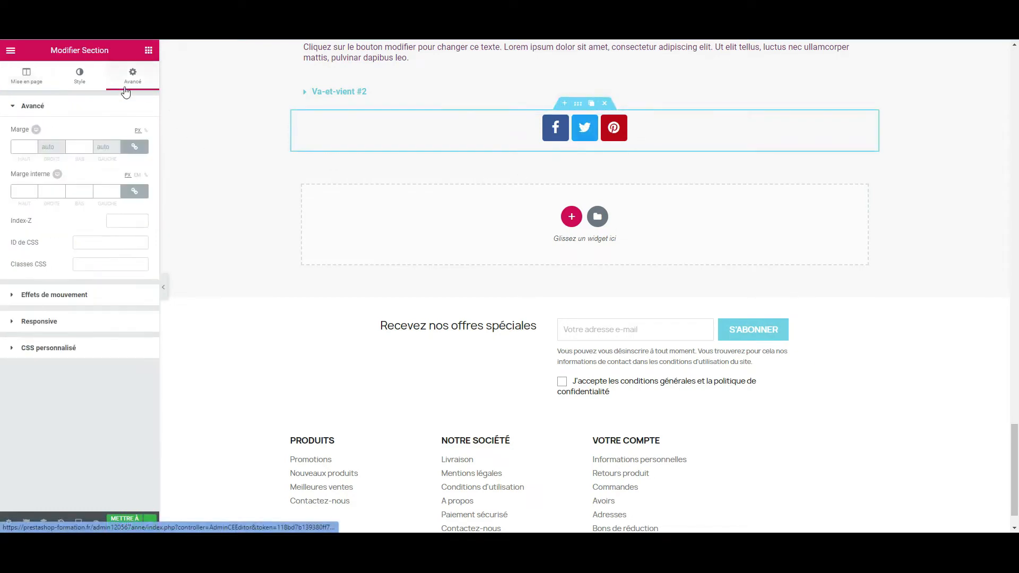
{"action": "left_click", "coordinate": [79, 147]}
{"action": "type", "text": "50"}
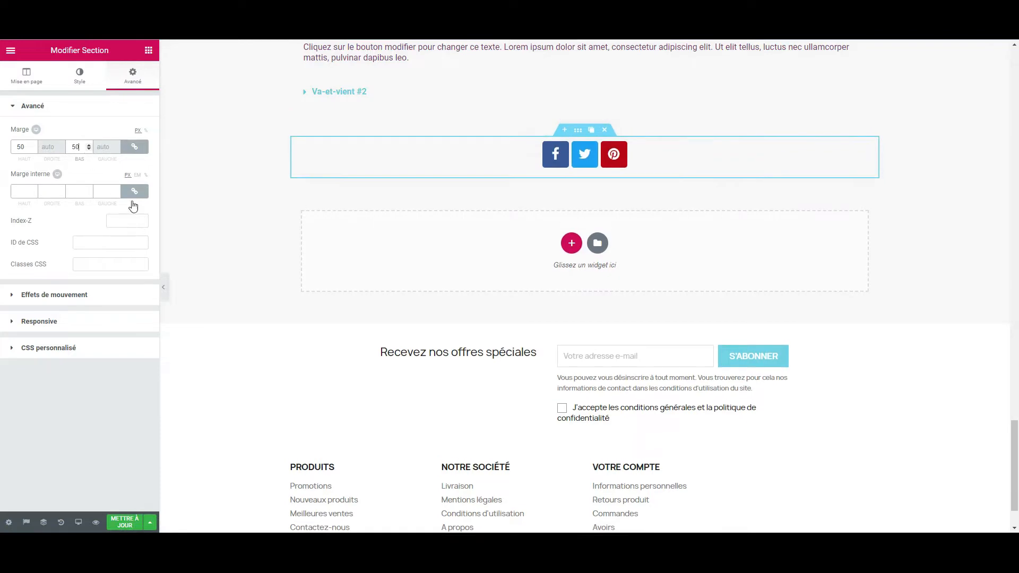
{"action": "left_click", "coordinate": [256, 330]}
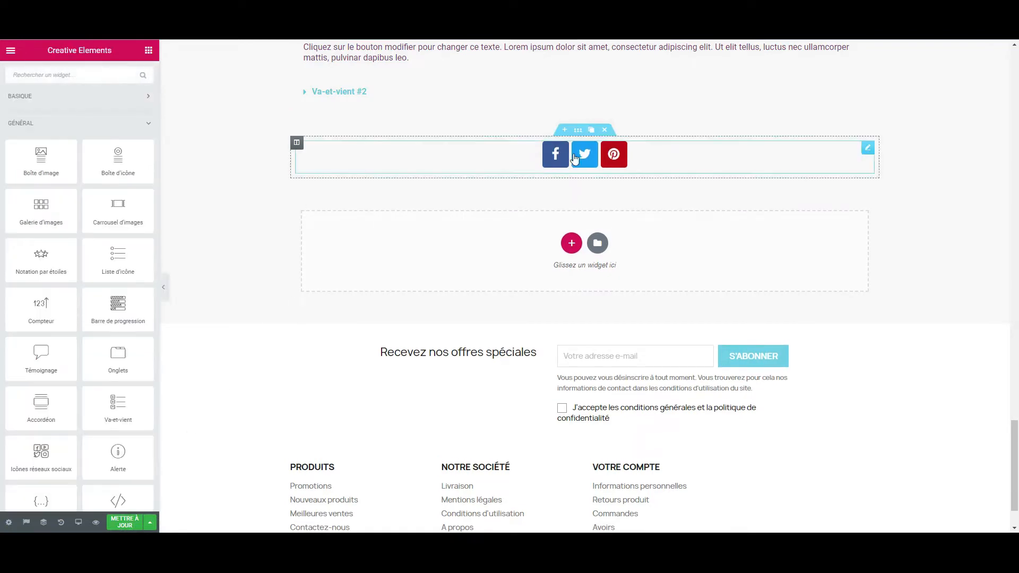
- Add Instagram and LinkedIn items to the social network icons widget
{"action": "left_click", "coordinate": [435, 165]}
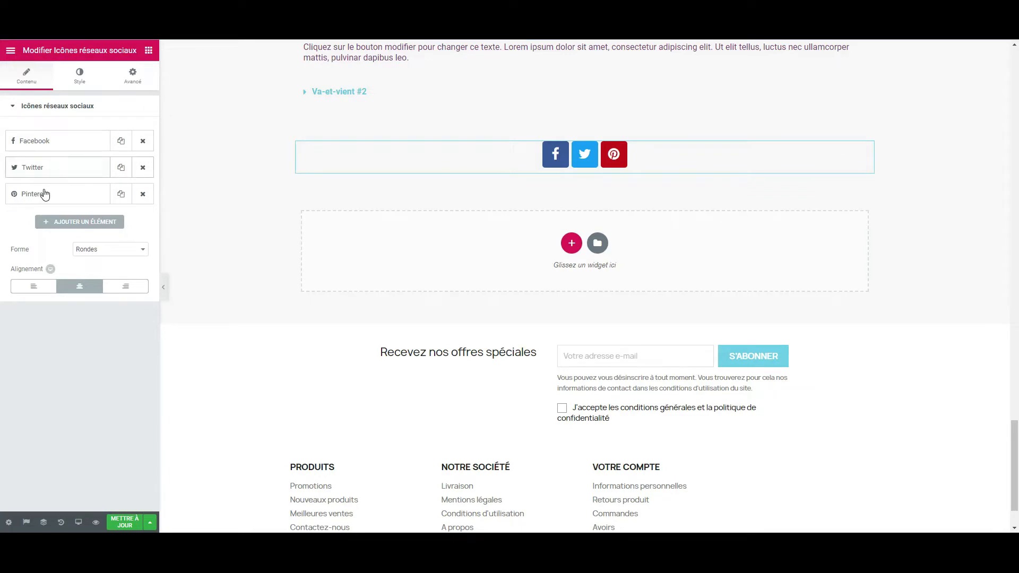
{"action": "left_click", "coordinate": [89, 223]}
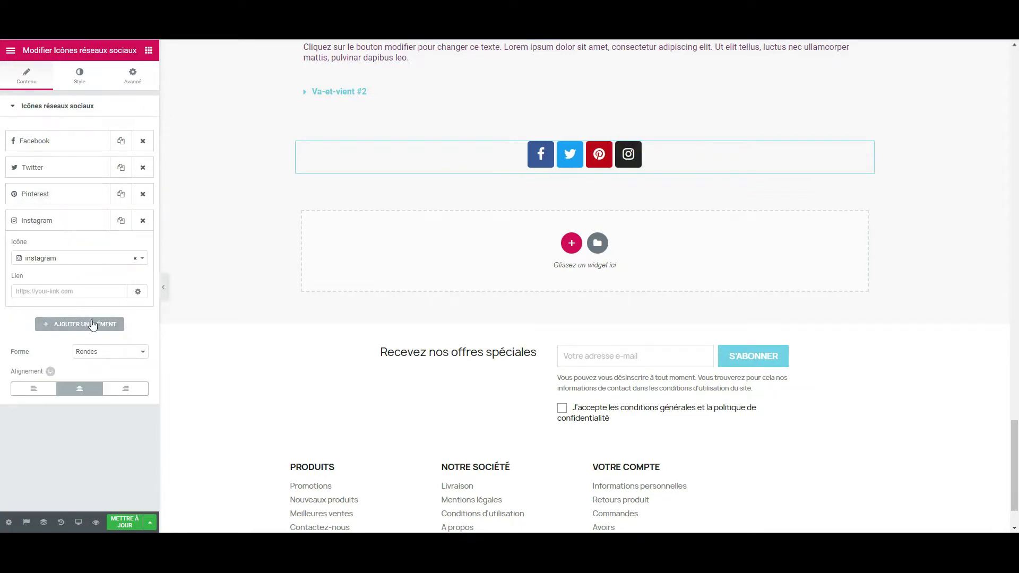
{"action": "left_click", "coordinate": [51, 325]}
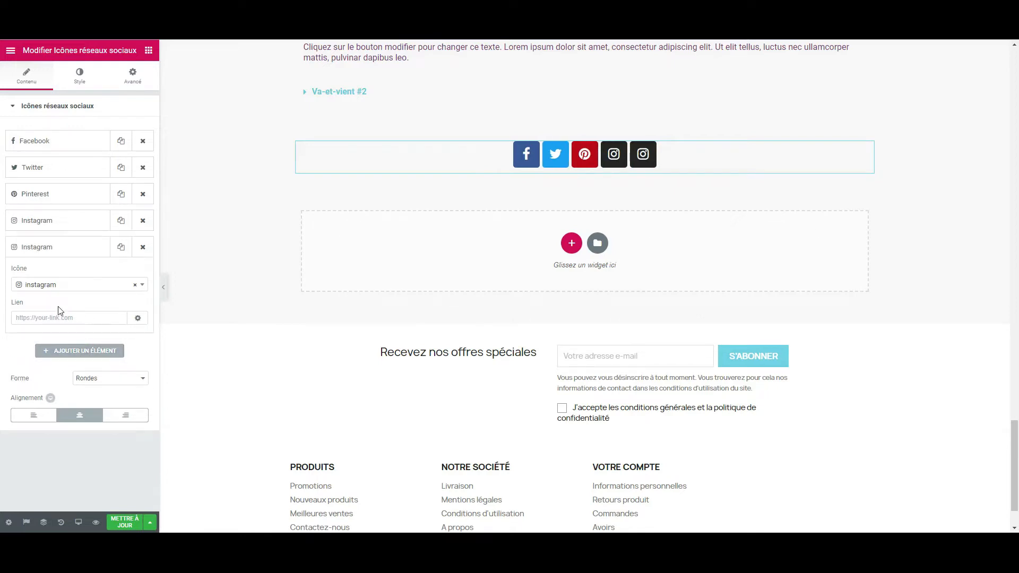
{"action": "left_click", "coordinate": [78, 287]}
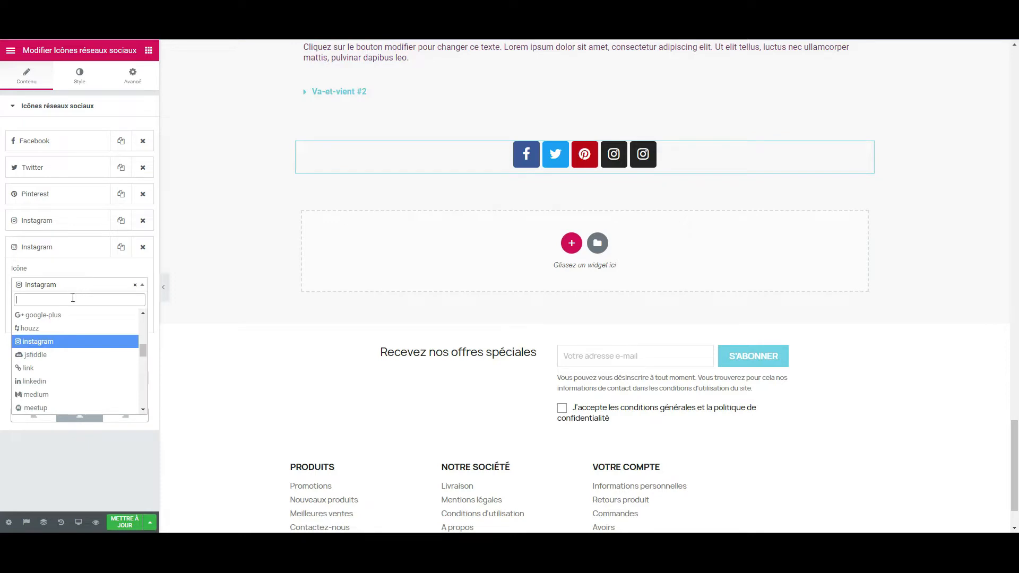
{"action": "left_click", "coordinate": [41, 381]}
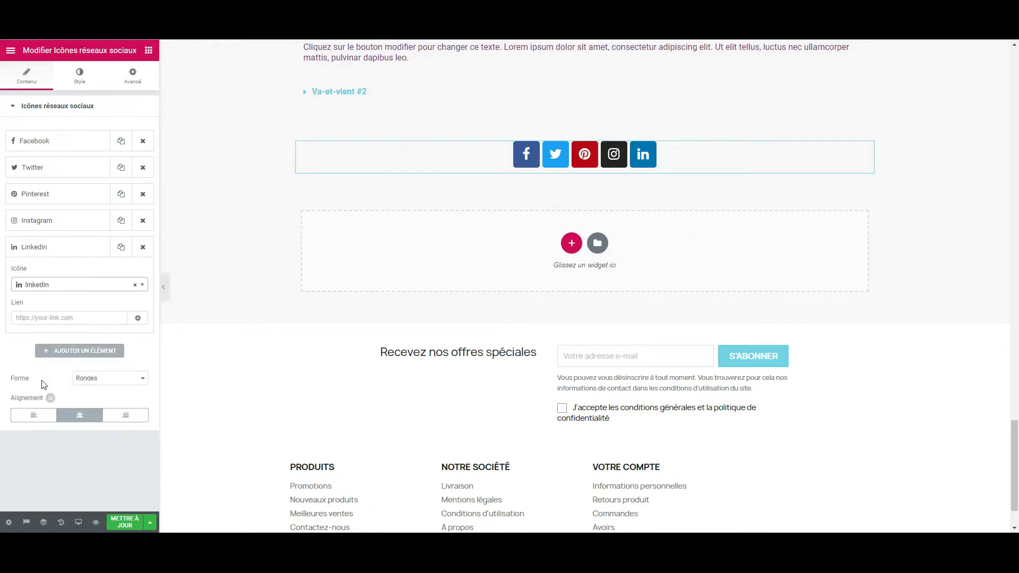
{"action": "left_click", "coordinate": [84, 248]}
{"action": "left_click", "coordinate": [90, 277]}
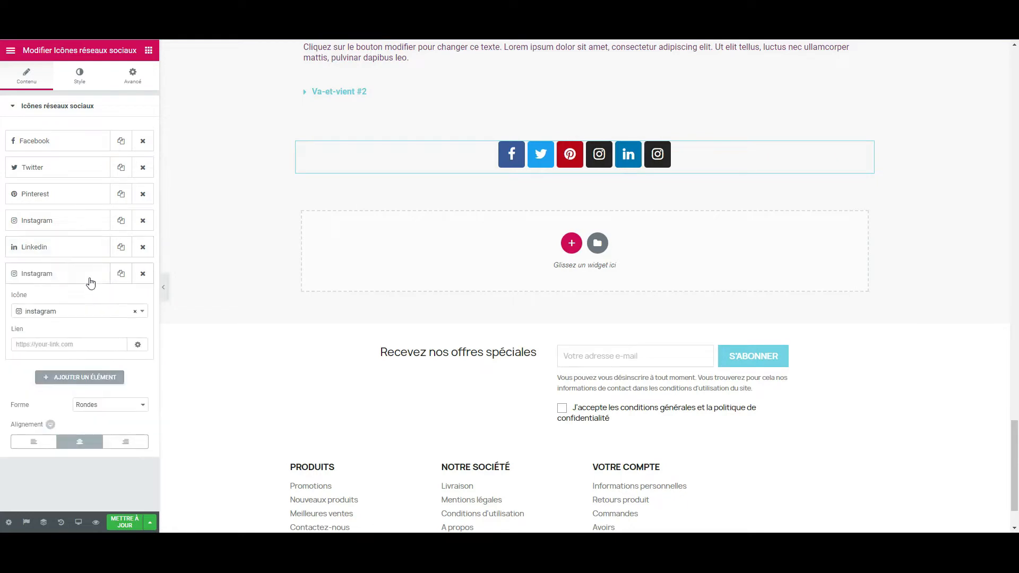
{"action": "left_click", "coordinate": [70, 316]}
{"action": "type", "text": "ti"}
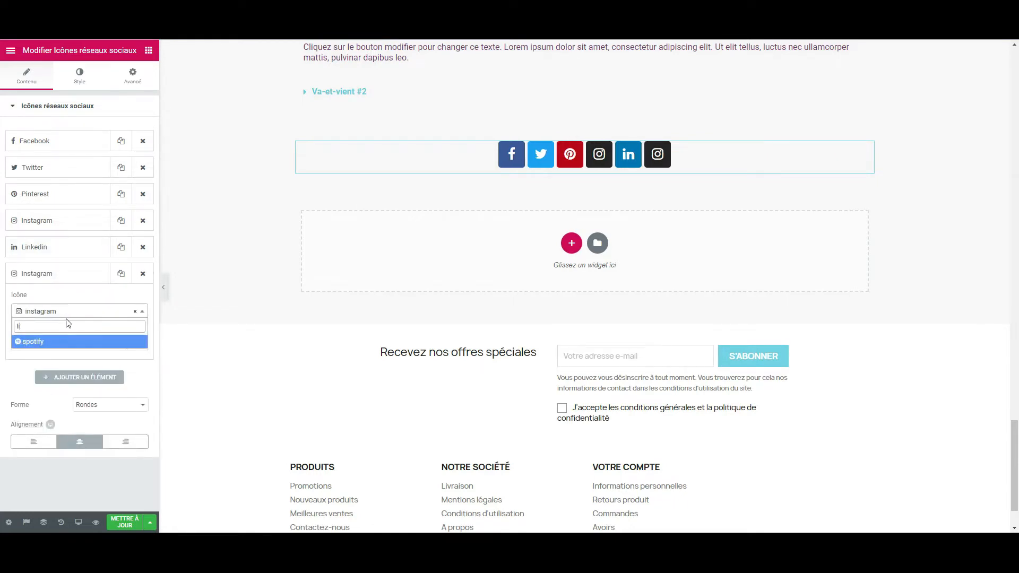
{"action": "key", "text": "BackSpace"}
{"action": "key", "text": "BackSpace"}
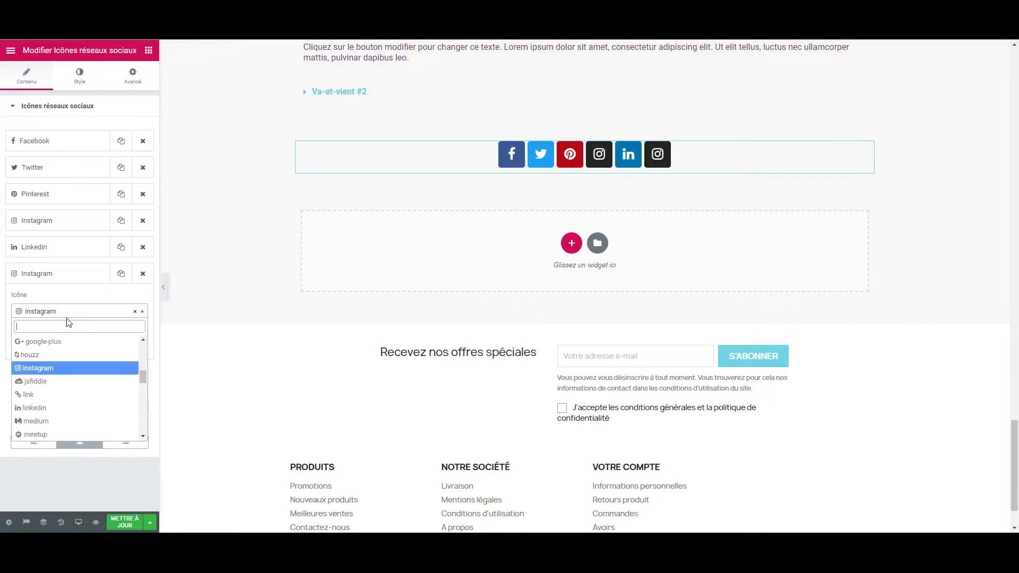
{"action": "left_click", "coordinate": [135, 312]}
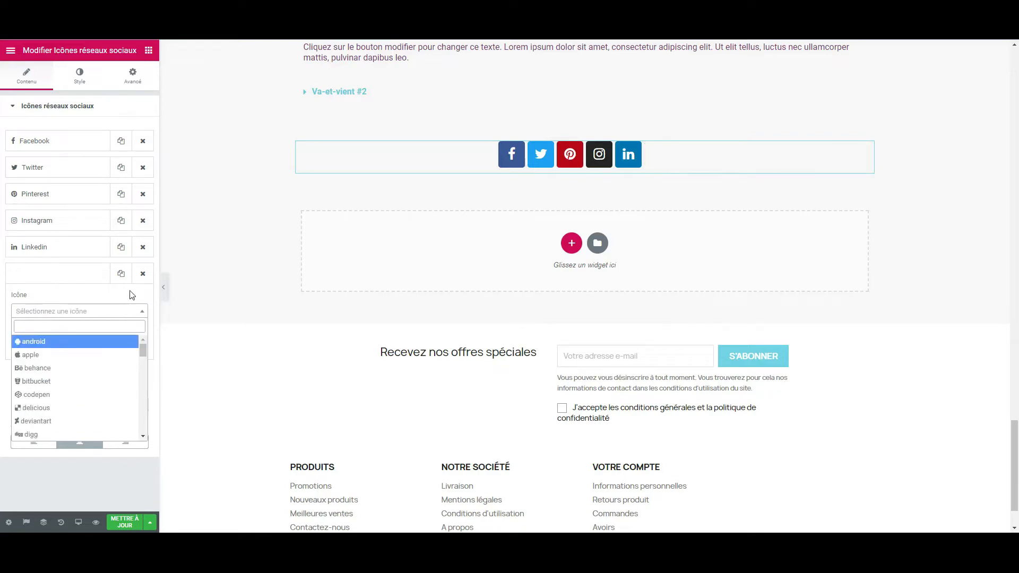
{"action": "left_click", "coordinate": [142, 273]}
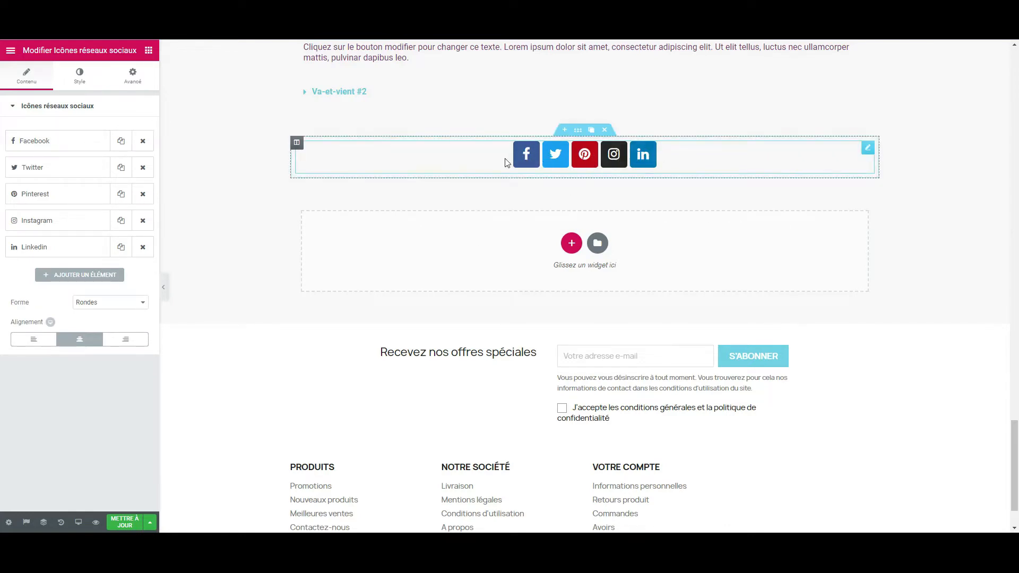
- Set the Facebook item's link to open in a new window and add nofollow
{"action": "left_click", "coordinate": [31, 142]}
{"action": "left_click", "coordinate": [44, 217]}
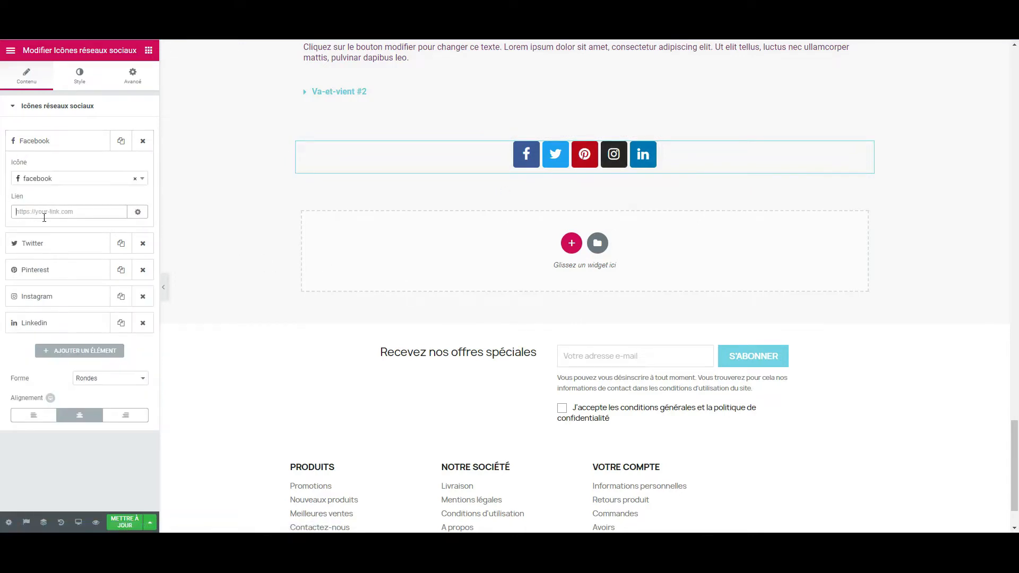
{"action": "left_click", "coordinate": [138, 212]}
{"action": "left_click", "coordinate": [19, 229]}
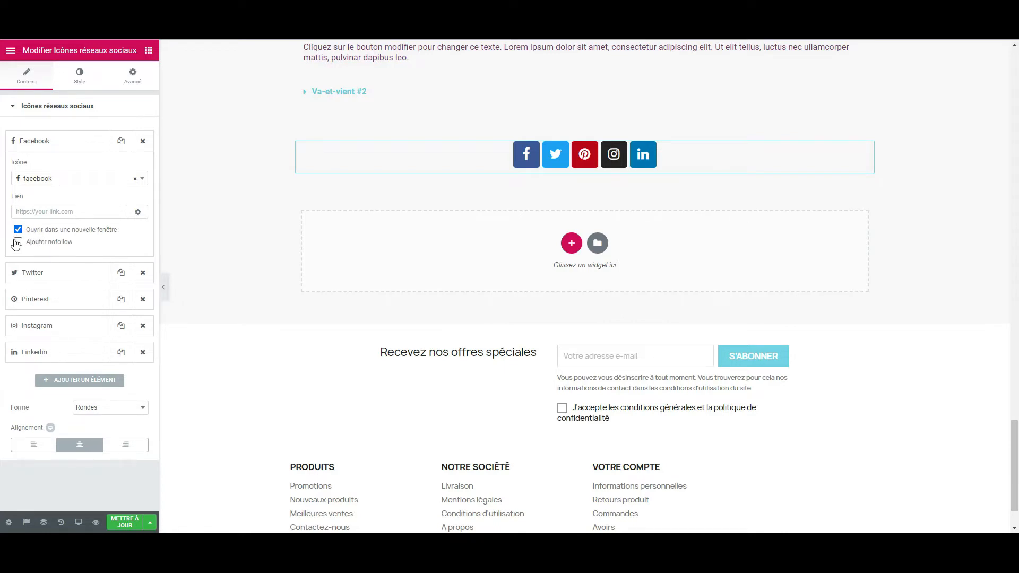
{"action": "left_click", "coordinate": [18, 243]}
{"action": "left_click", "coordinate": [42, 143]}
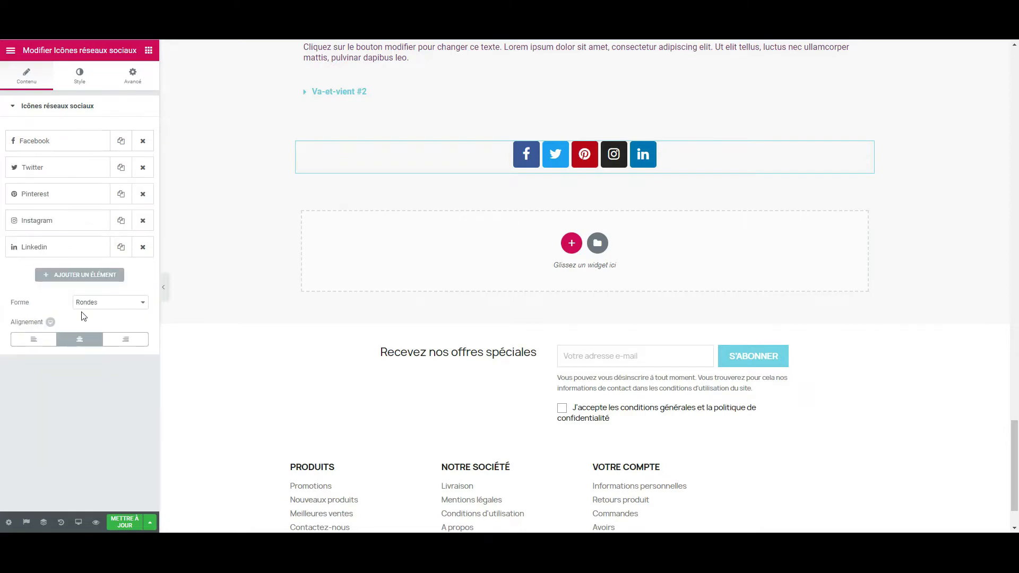
- Try the Carré shape on the social icons and set their shape to Cercle
{"action": "left_click", "coordinate": [145, 306]}
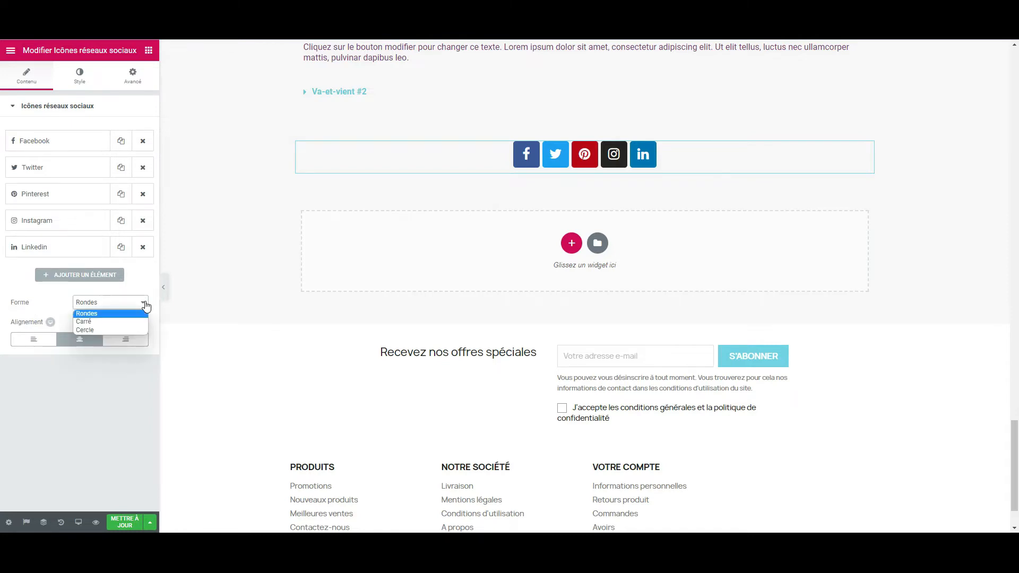
{"action": "left_click", "coordinate": [122, 323]}
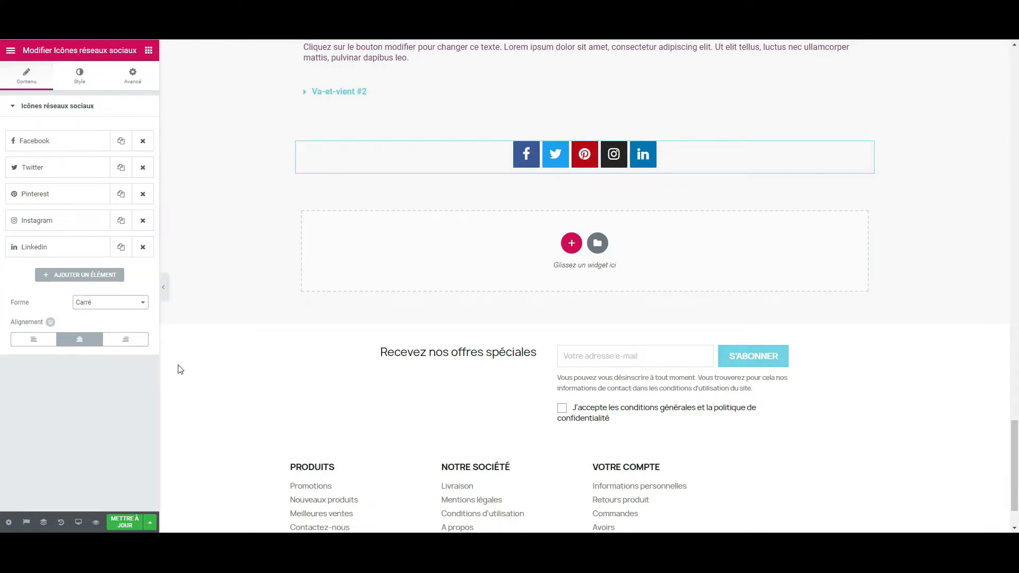
{"action": "left_click", "coordinate": [143, 304]}
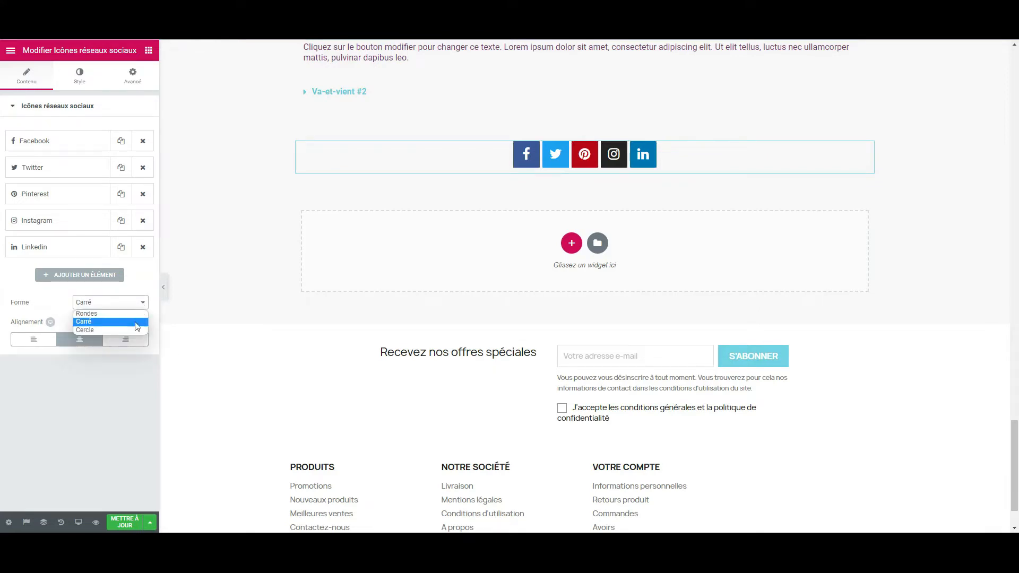
{"action": "left_click", "coordinate": [133, 330]}
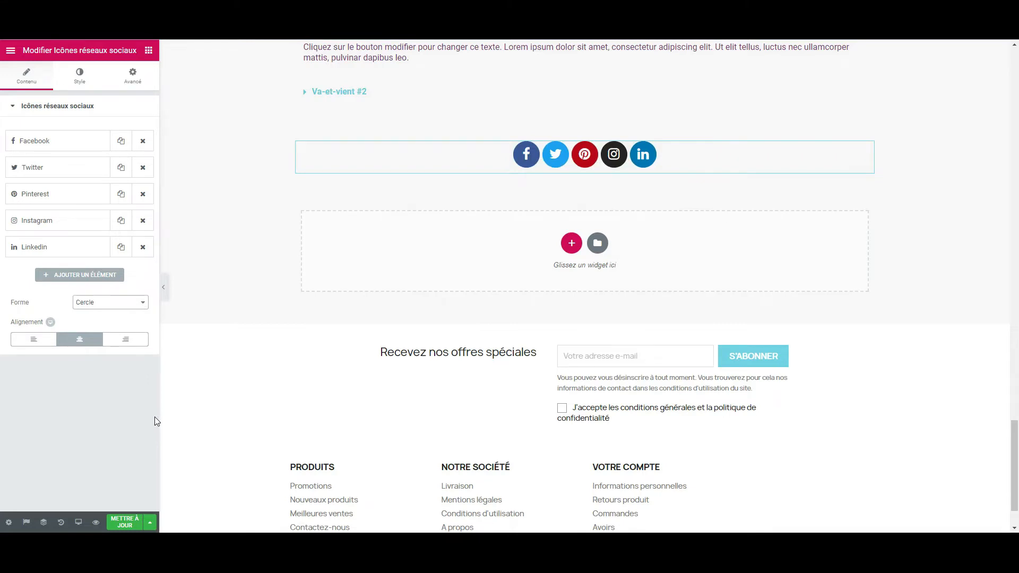
- Try left and right alignment on the social icons and return them to centred
{"action": "left_click", "coordinate": [36, 345]}
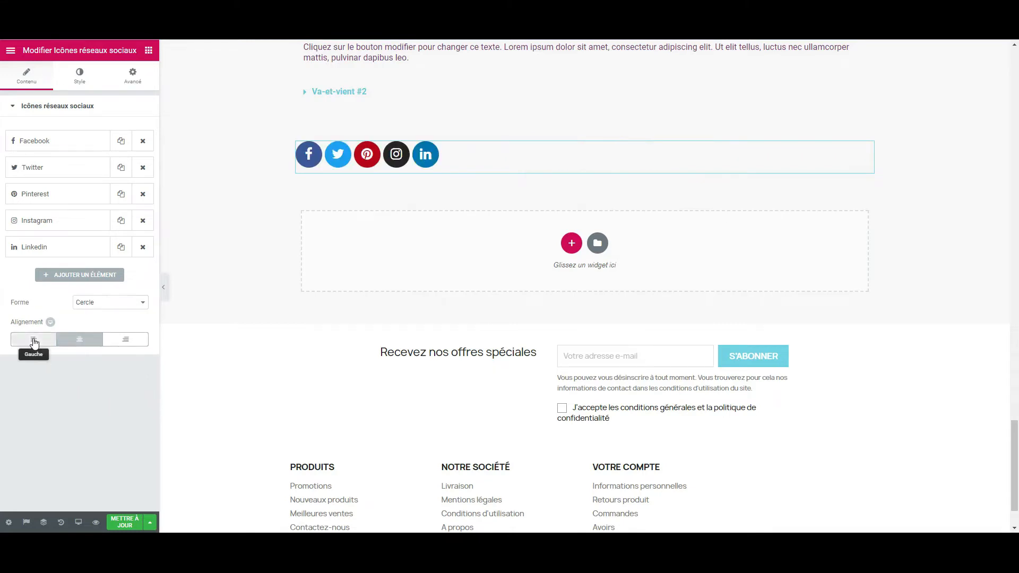
{"action": "left_click", "coordinate": [82, 344]}
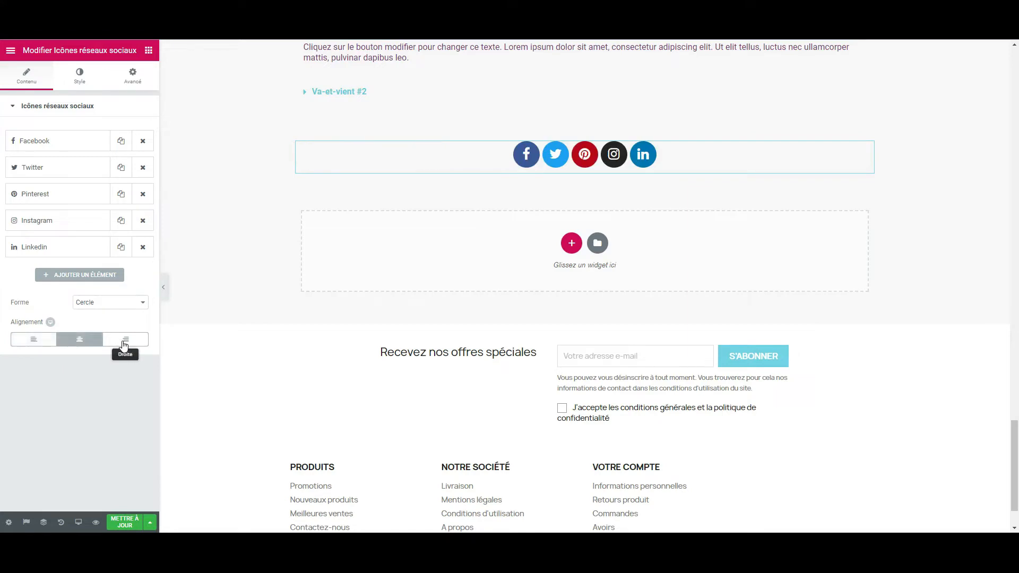
{"action": "left_click", "coordinate": [126, 342]}
{"action": "left_click", "coordinate": [79, 344]}
- Switch the icon colour to Personnalisé and set the main colour to yellow #ffc72f
{"action": "left_click", "coordinate": [80, 77]}
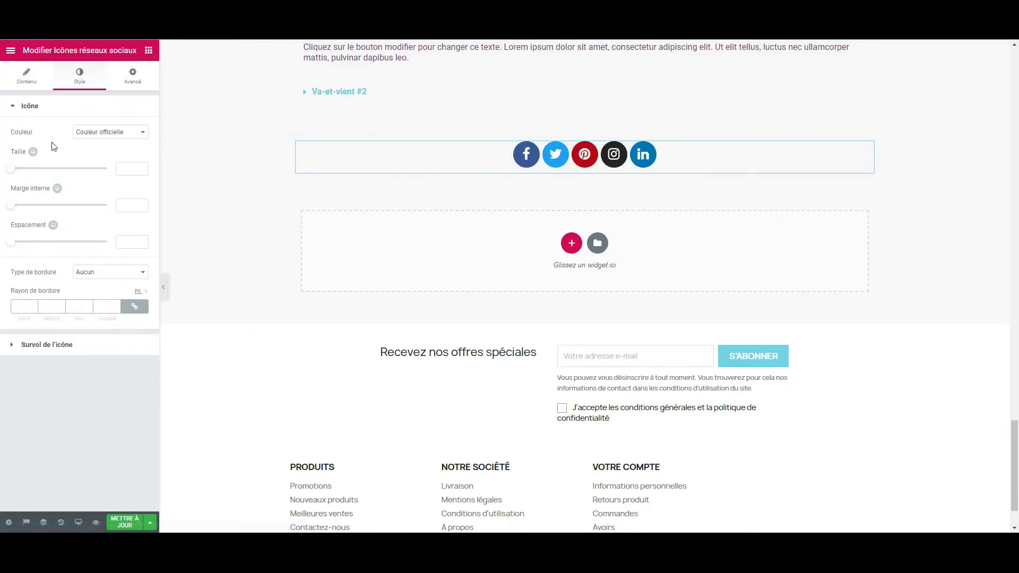
{"action": "left_click_drag", "start_coordinate": [12, 136], "coordinate": [39, 140]}
{"action": "left_click", "coordinate": [141, 133]}
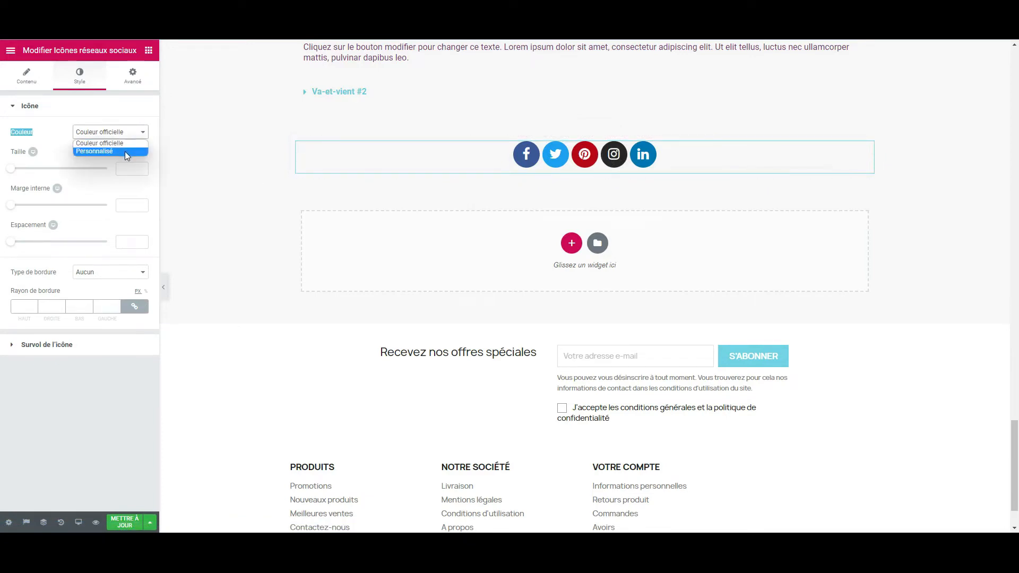
{"action": "left_click", "coordinate": [126, 152]}
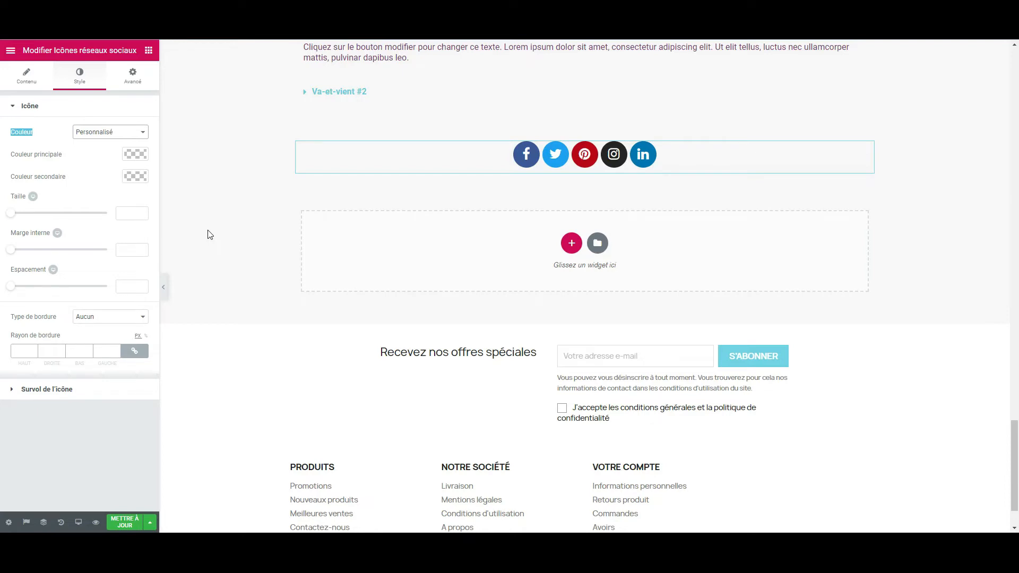
{"action": "left_click", "coordinate": [135, 154]}
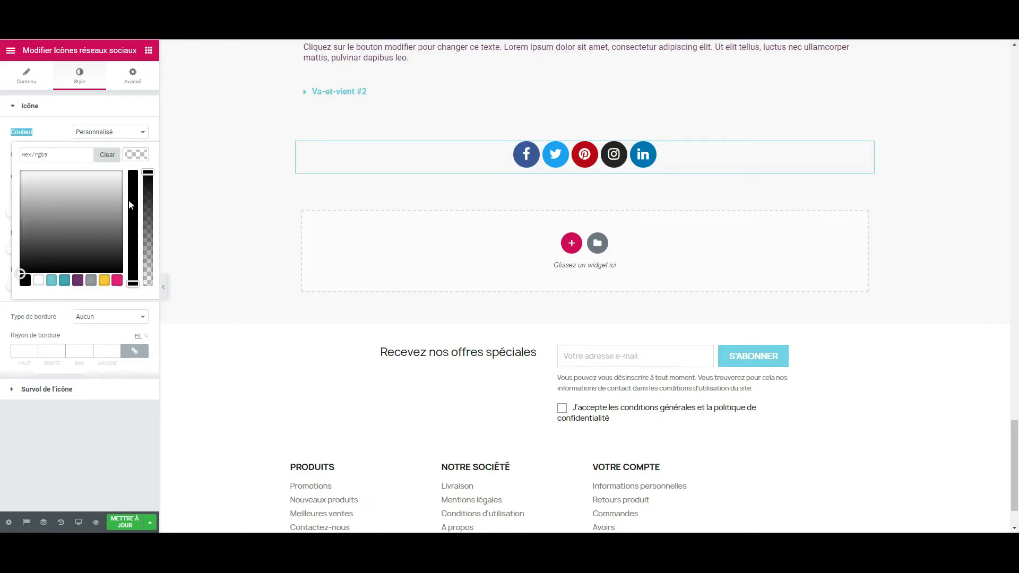
{"action": "left_click", "coordinate": [104, 281]}
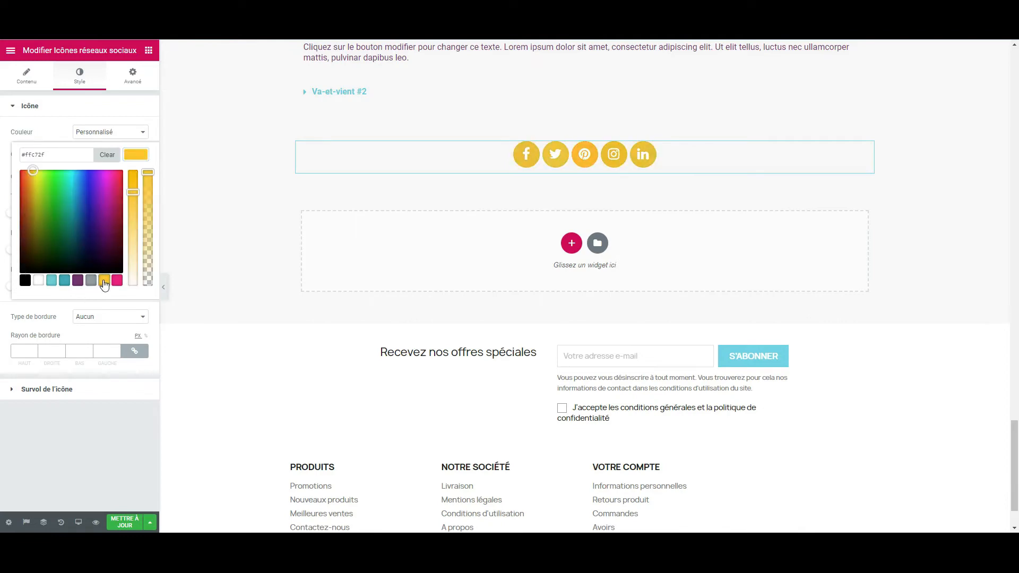
{"action": "left_click", "coordinate": [136, 154]}
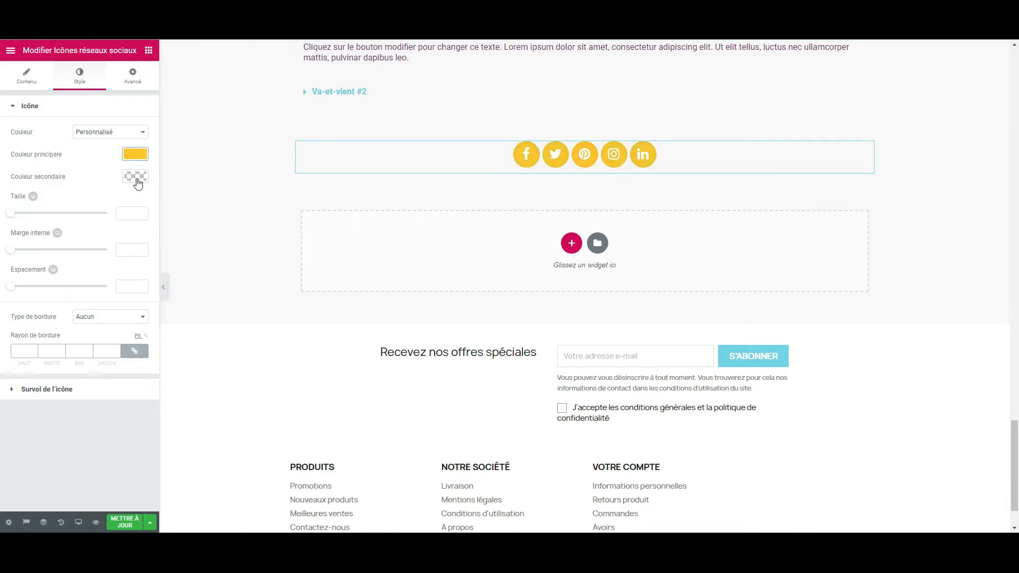
- Set the icons' secondary colour to purple #763572
{"action": "left_click", "coordinate": [137, 179]}
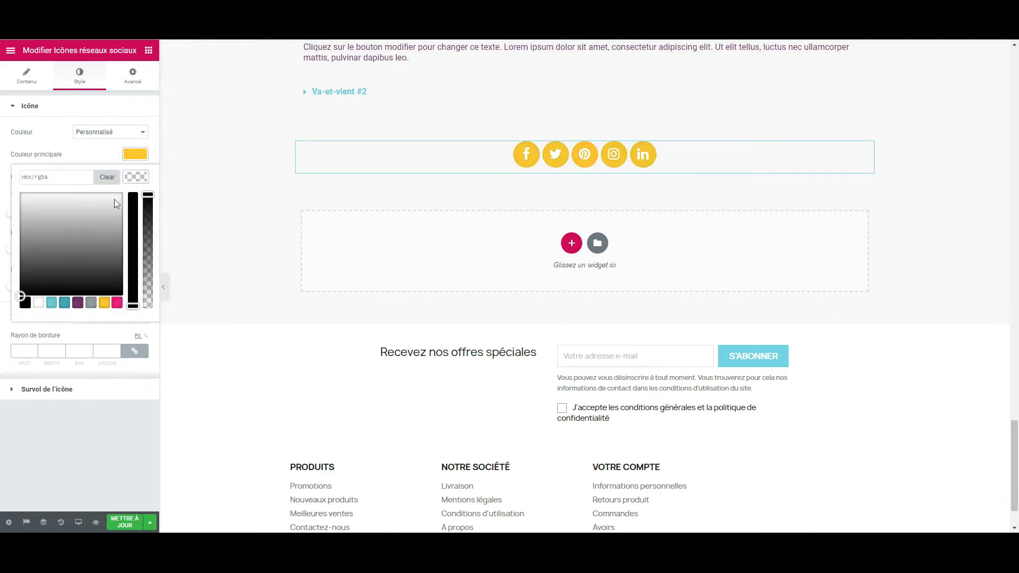
{"action": "left_click", "coordinate": [77, 304]}
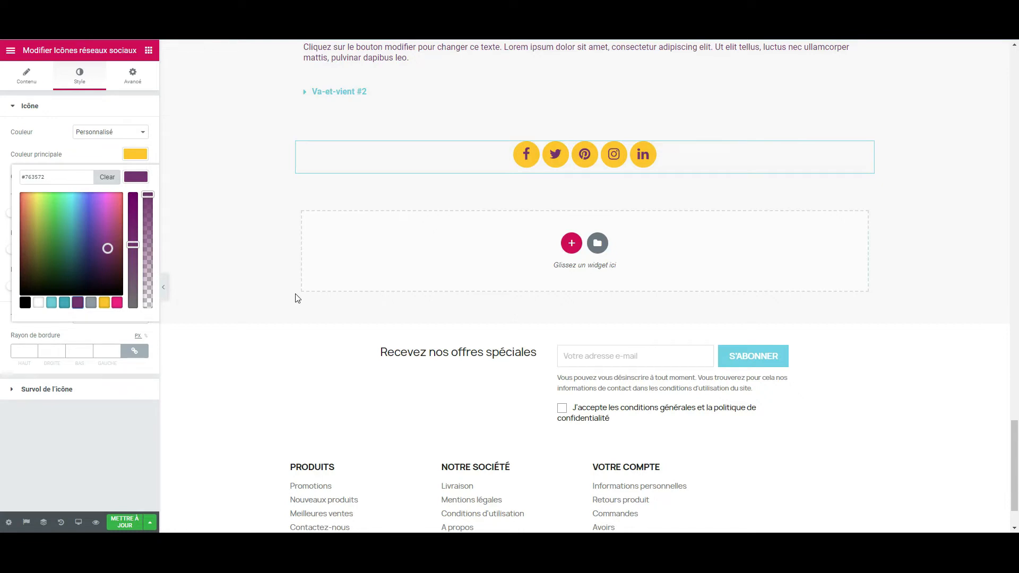
{"action": "left_click", "coordinate": [134, 182]}
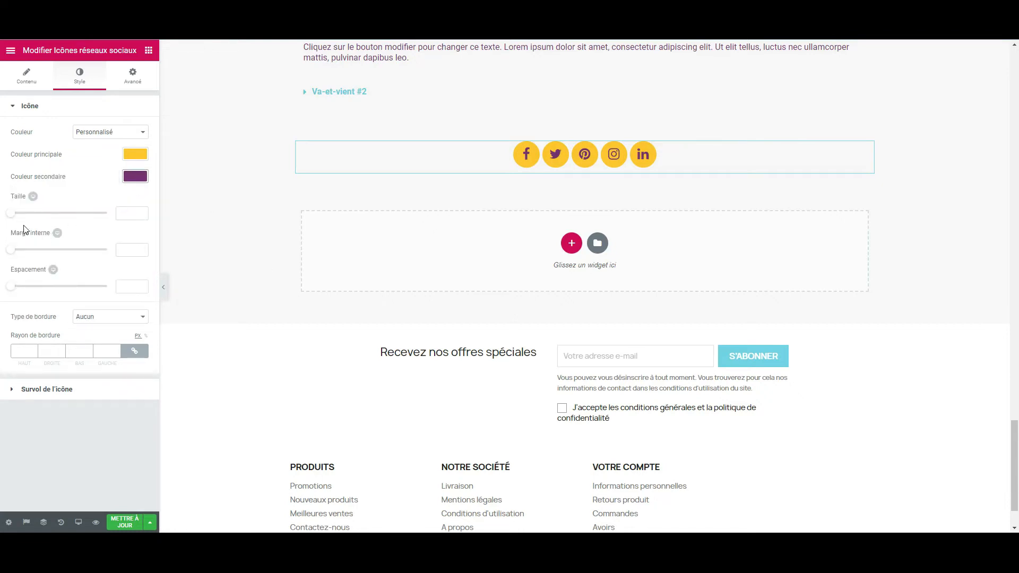
- Try an icon size of 6 and clear the size value
{"action": "mouse_move", "coordinate": [10, 215]}
{"action": "left_mouse_down"}
{"action": "mouse_move", "coordinate": [66, 228]}
{"action": "mouse_move", "coordinate": [2, 230]}
{"action": "left_mouse_up"}
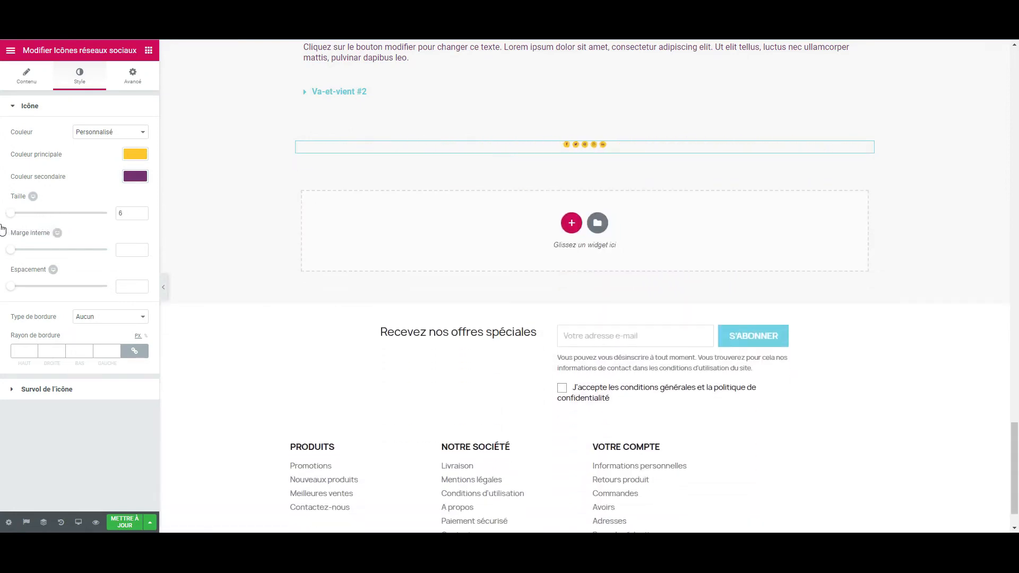
{"action": "left_click_drag", "start_coordinate": [126, 214], "coordinate": [110, 222]}
{"action": "key", "text": "BackSpace"}
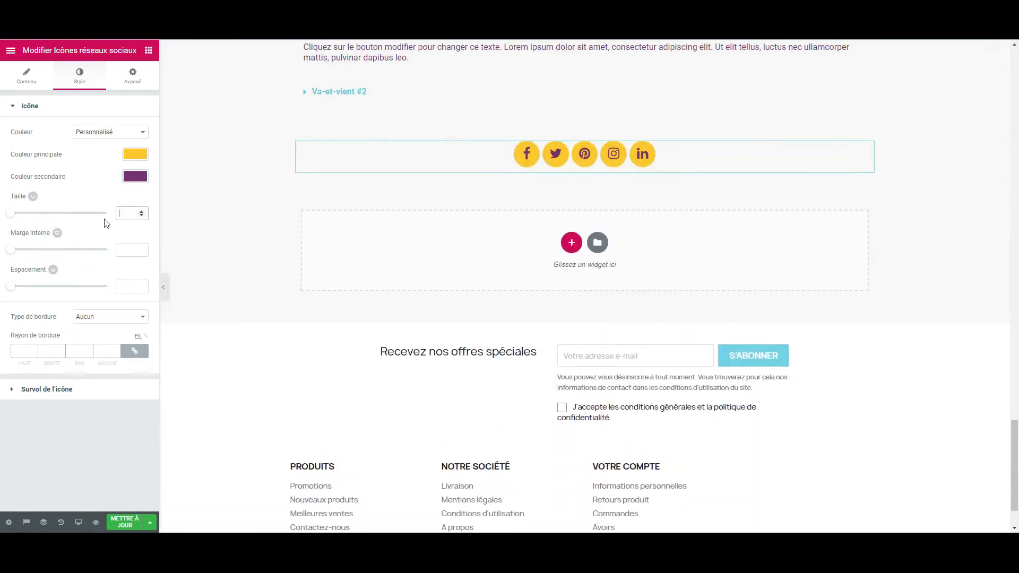
- Set the icons' inner margin to 2.2
{"action": "left_click_drag", "start_coordinate": [11, 250], "coordinate": [52, 262]}
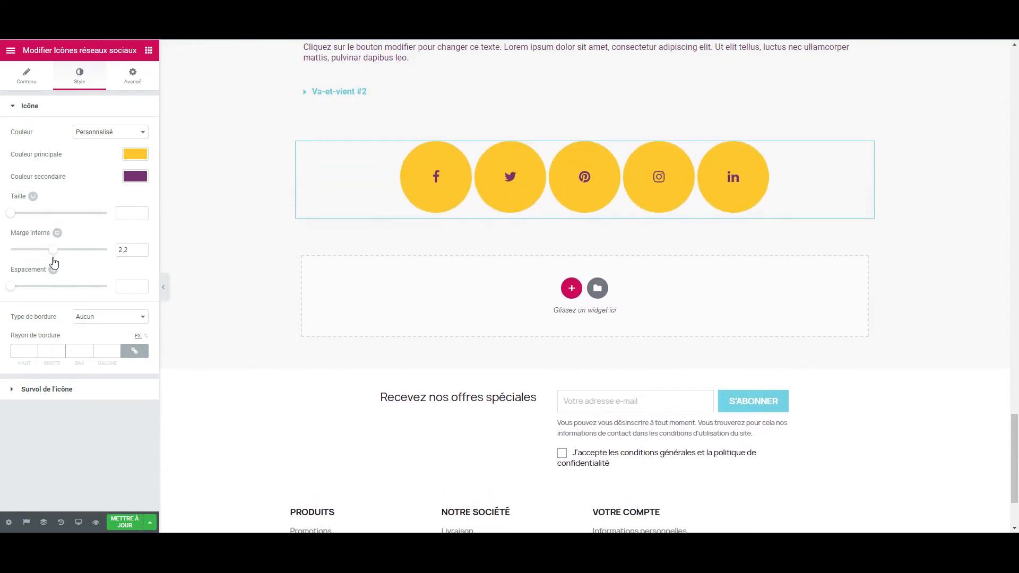
- Clear the icons' inner margin value and set the spacing between the icons to 61
{"action": "left_click_drag", "start_coordinate": [53, 260], "coordinate": [34, 262]}
{"action": "double_click", "coordinate": [126, 250]}
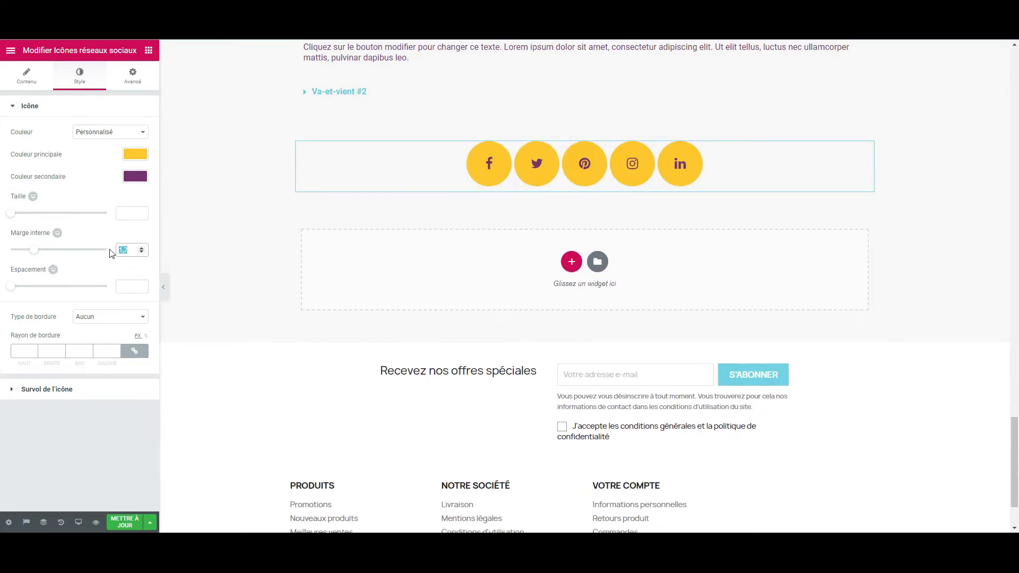
{"action": "key", "text": "BackSpace"}
{"action": "left_click_drag", "start_coordinate": [15, 287], "coordinate": [68, 292]}
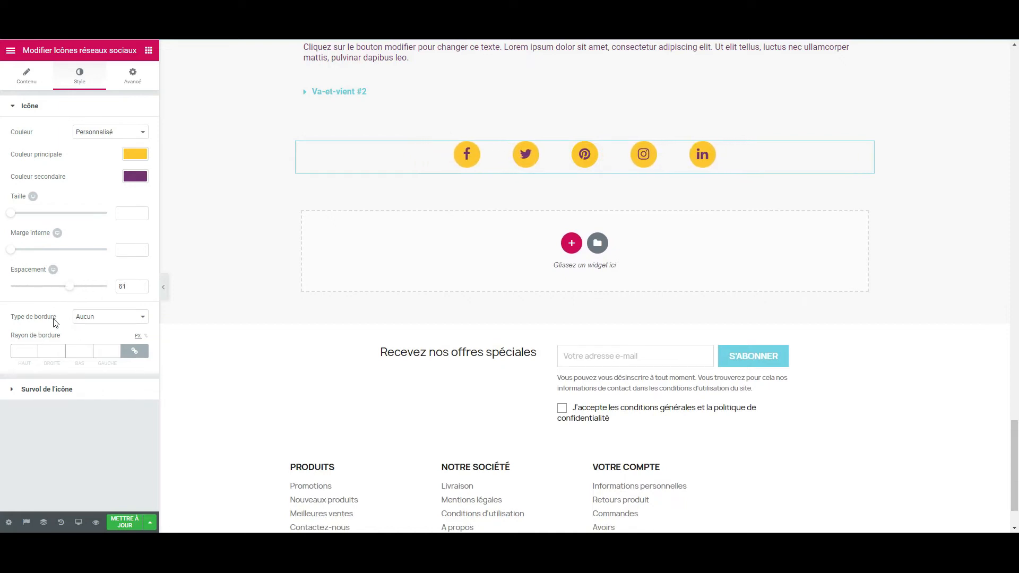
- Try a Continue border on the icons with a width of 6 on all four sides
{"action": "left_click", "coordinate": [142, 319]}
{"action": "left_click", "coordinate": [139, 336]}
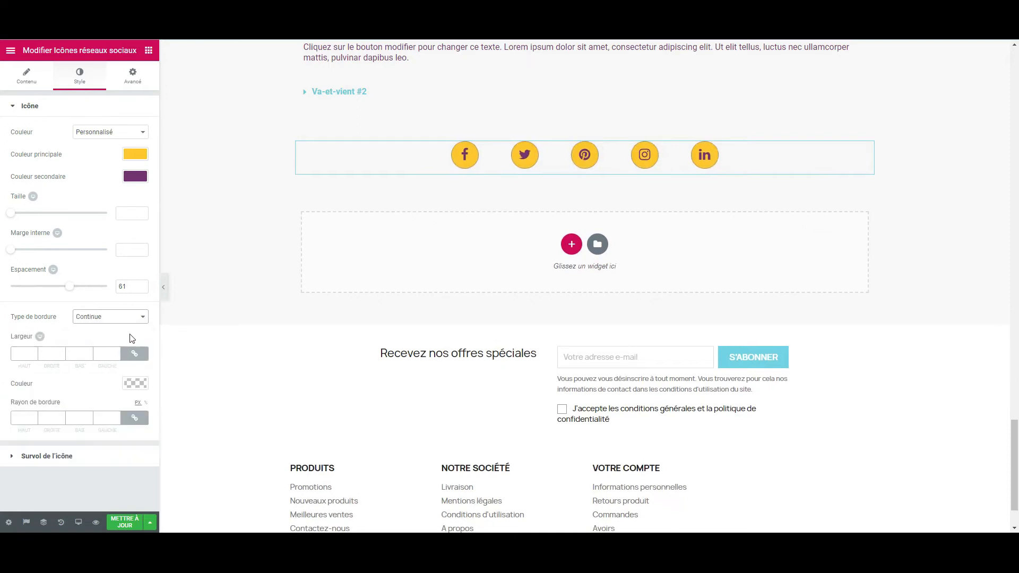
{"action": "left_click", "coordinate": [116, 354]}
{"action": "type", "text": "2"}
{"action": "left_click", "coordinate": [116, 351]}
{"action": "left_click", "coordinate": [117, 351]}
{"action": "left_click", "coordinate": [116, 351]}
{"action": "left_click", "coordinate": [117, 350]}
- Try dark teal and light turquoise as the icons' border colour, and reset the border type to Aucun
{"action": "left_click", "coordinate": [131, 389]}
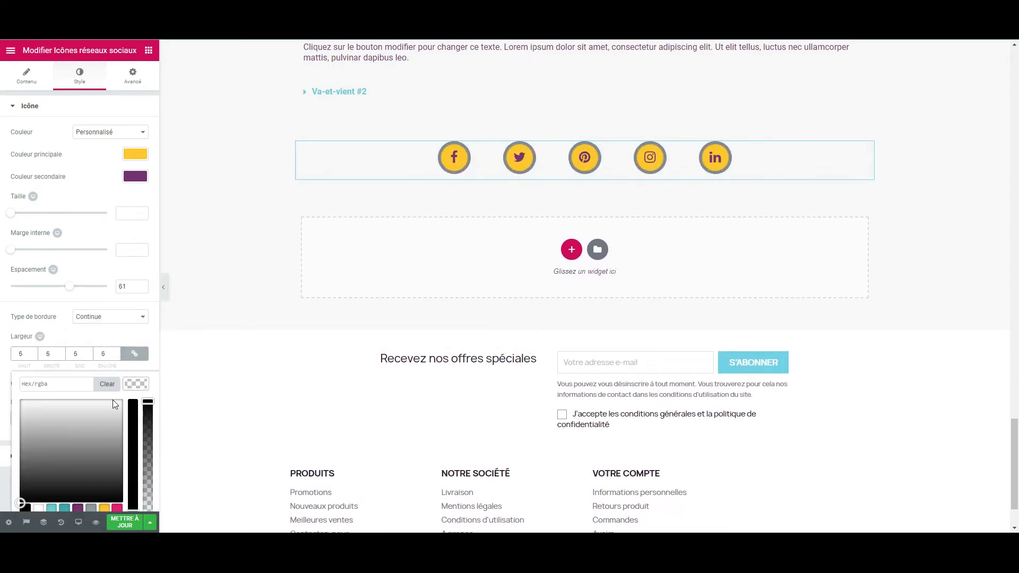
{"action": "left_click", "coordinate": [64, 509]}
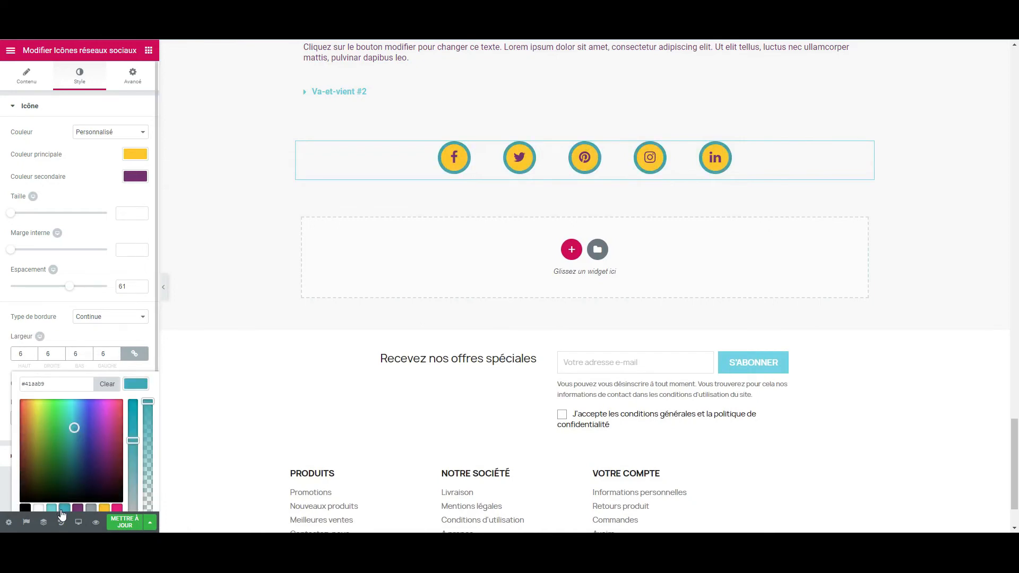
{"action": "left_click", "coordinate": [51, 508]}
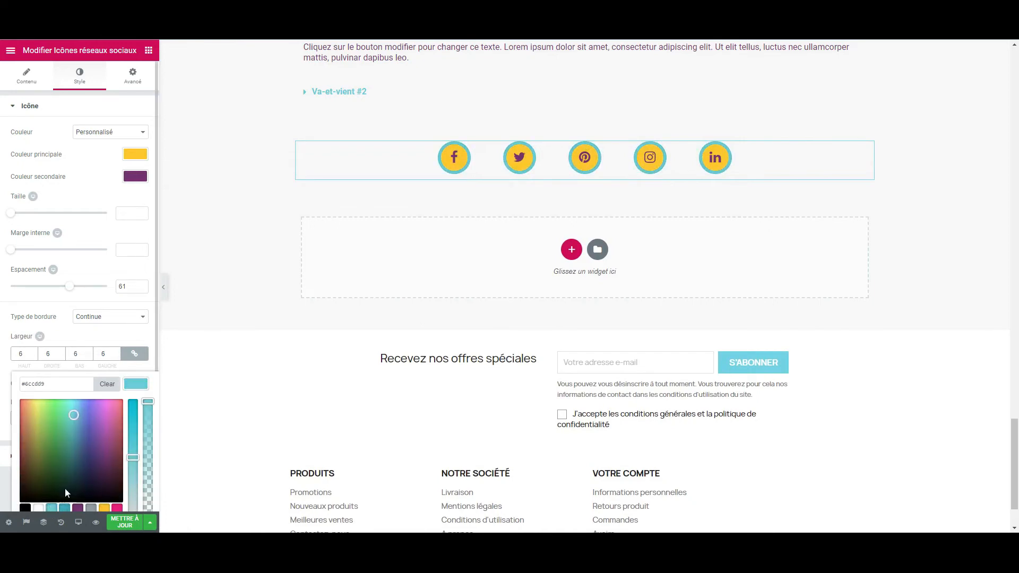
{"action": "left_click", "coordinate": [137, 317]}
{"action": "left_click", "coordinate": [140, 330]}
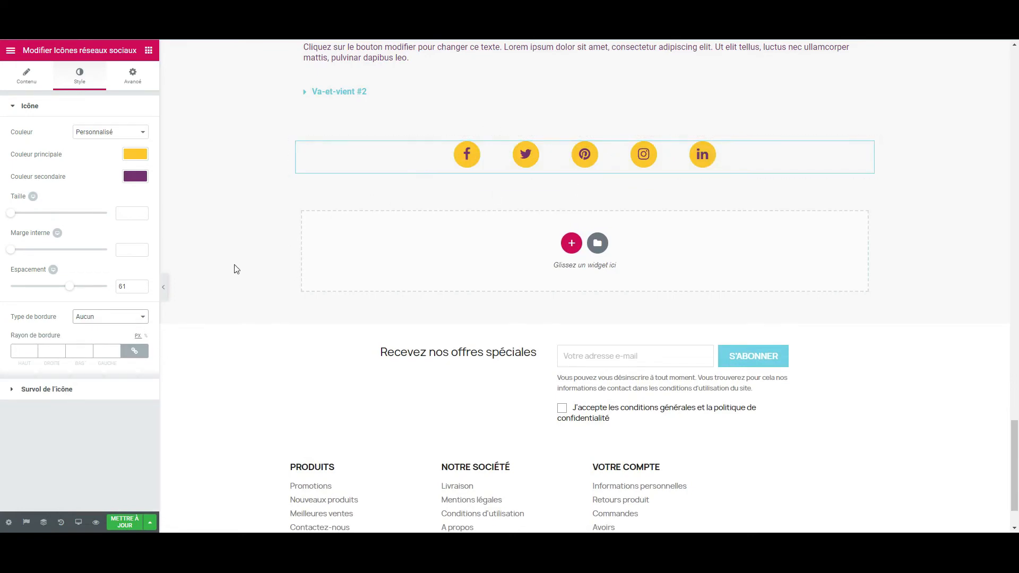
- Set the main colour for the icons' hover state to purple #763572
{"action": "left_click", "coordinate": [20, 108]}
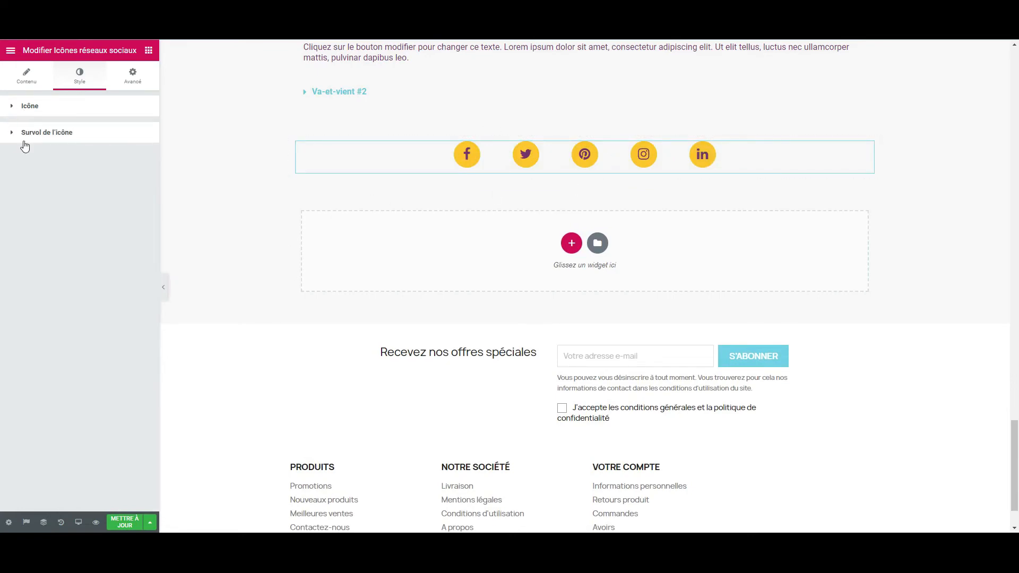
{"action": "left_click", "coordinate": [11, 135]}
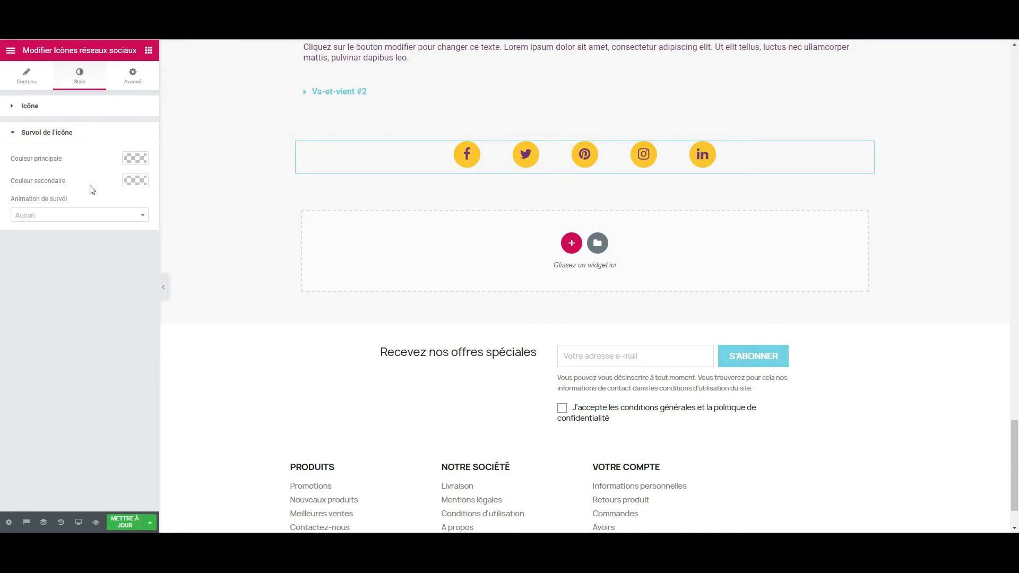
{"action": "left_click", "coordinate": [142, 162]}
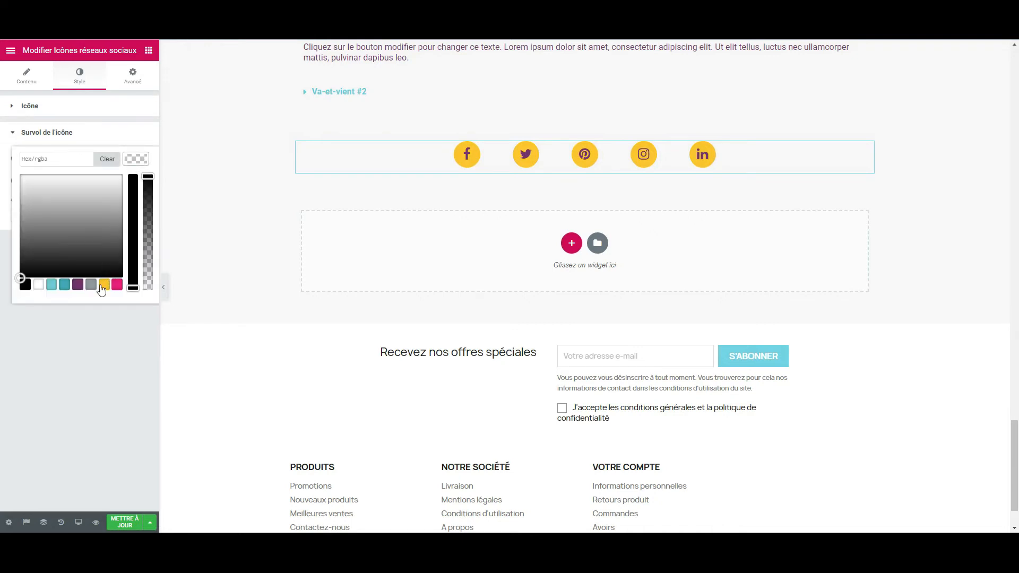
{"action": "left_click", "coordinate": [78, 284]}
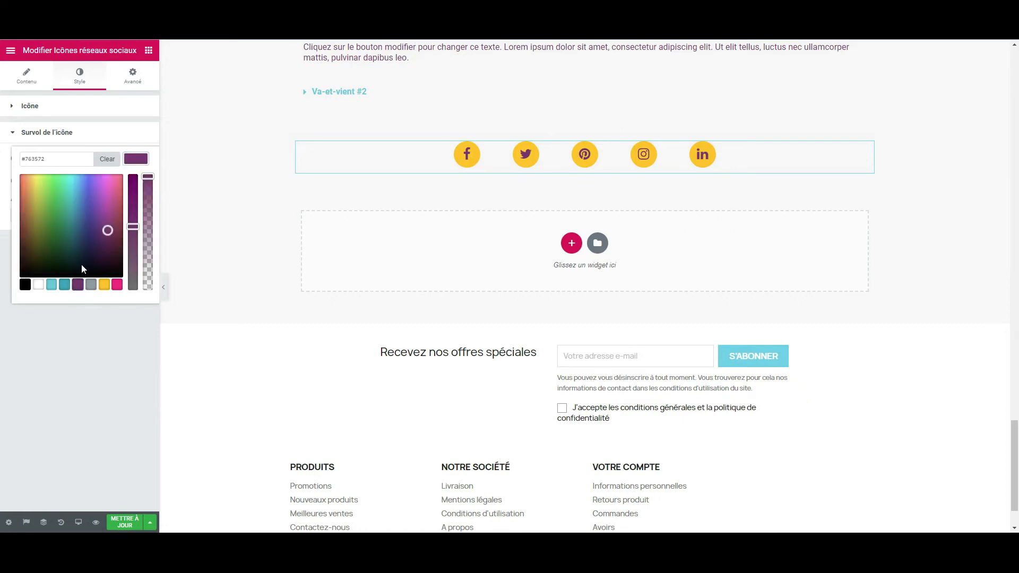
{"action": "left_click", "coordinate": [136, 159]}
- Set the secondary colour for the icons' hover state to yellow #ffc72f
{"action": "left_click", "coordinate": [135, 182]}
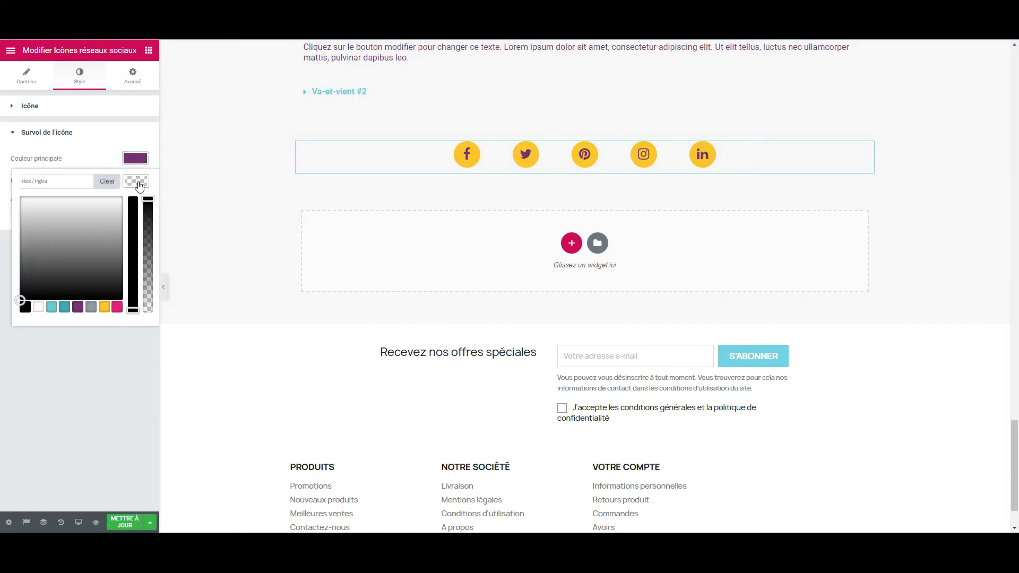
{"action": "left_click", "coordinate": [104, 308]}
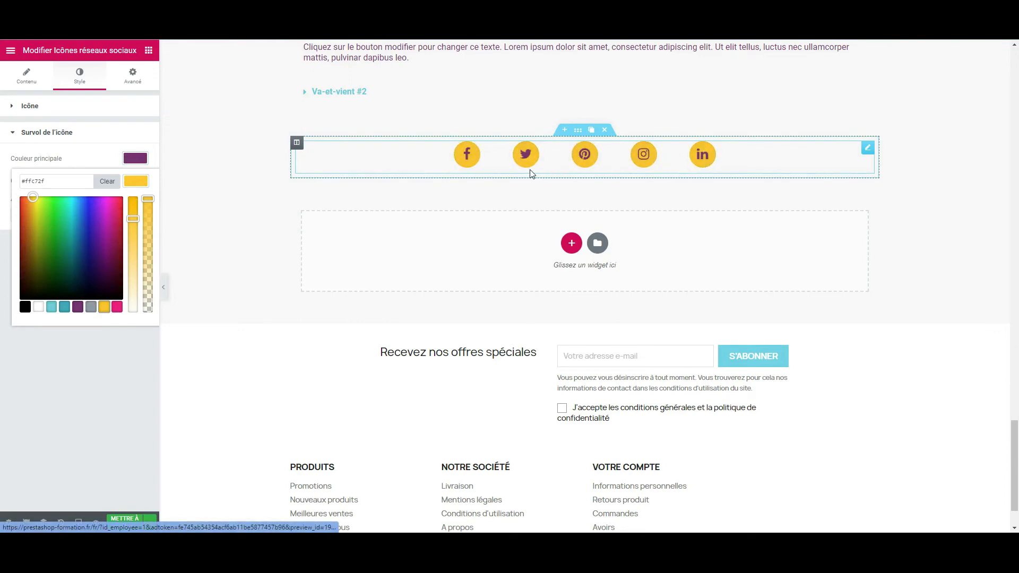
{"action": "left_click", "coordinate": [134, 183]}
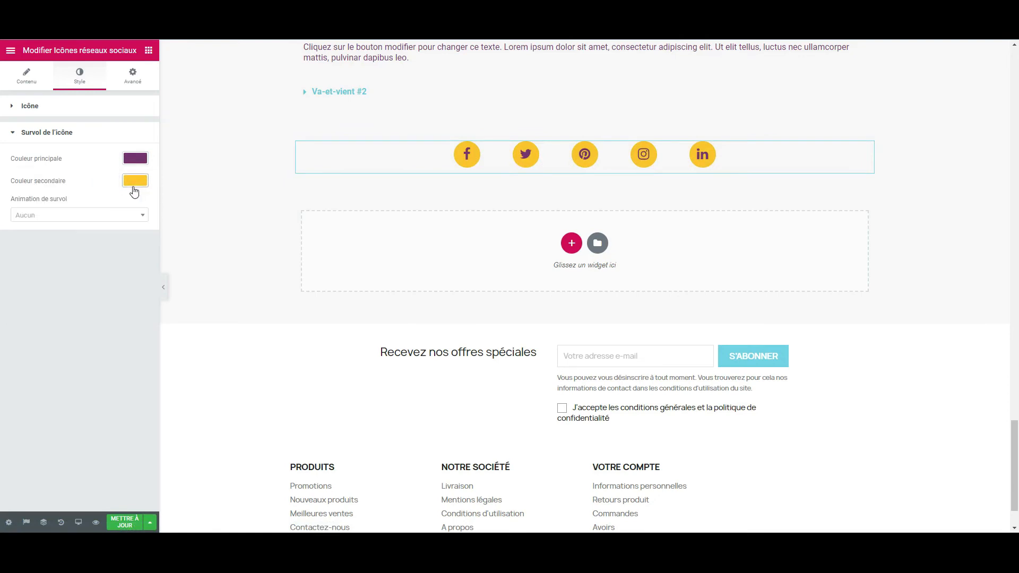
- Try the Wobble Top hover animation on the icons and clear the animation choice
{"action": "left_click", "coordinate": [141, 216]}
{"action": "scroll", "coordinate": [72, 287], "scroll_direction": "down", "scroll_amount": 5}
{"action": "left_click", "coordinate": [75, 287]}
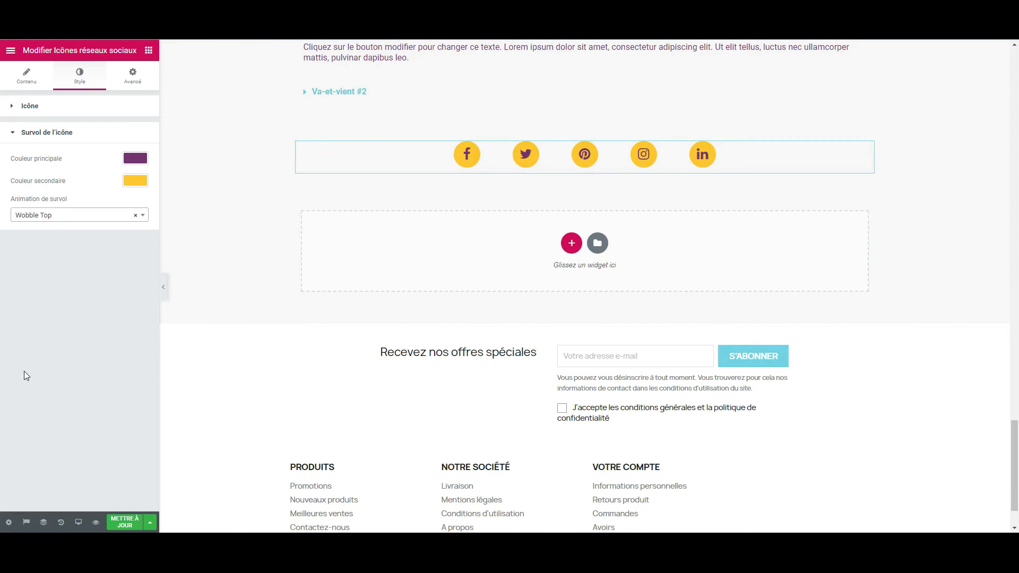
{"action": "left_click", "coordinate": [135, 216]}
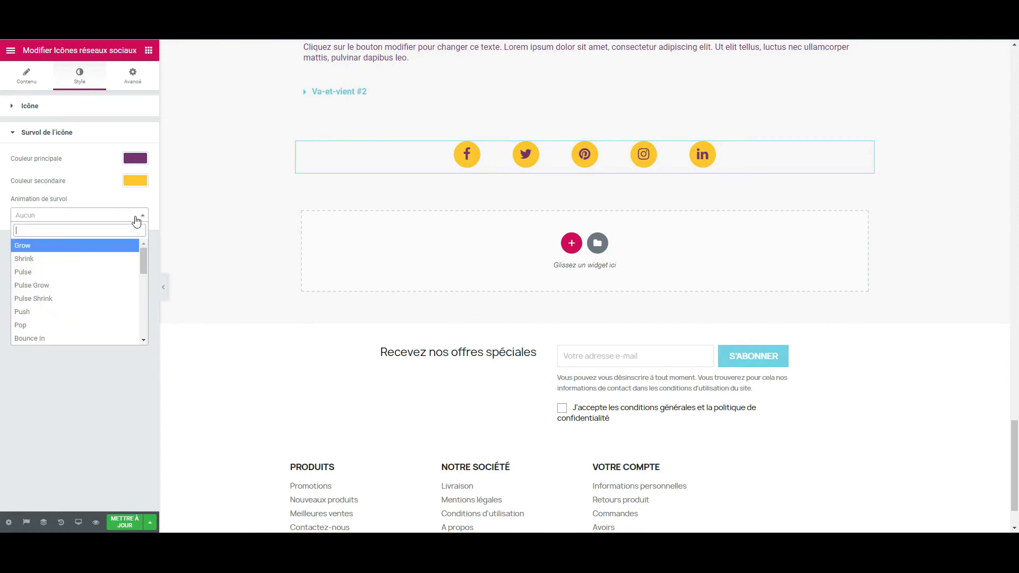
{"action": "left_click", "coordinate": [111, 208]}
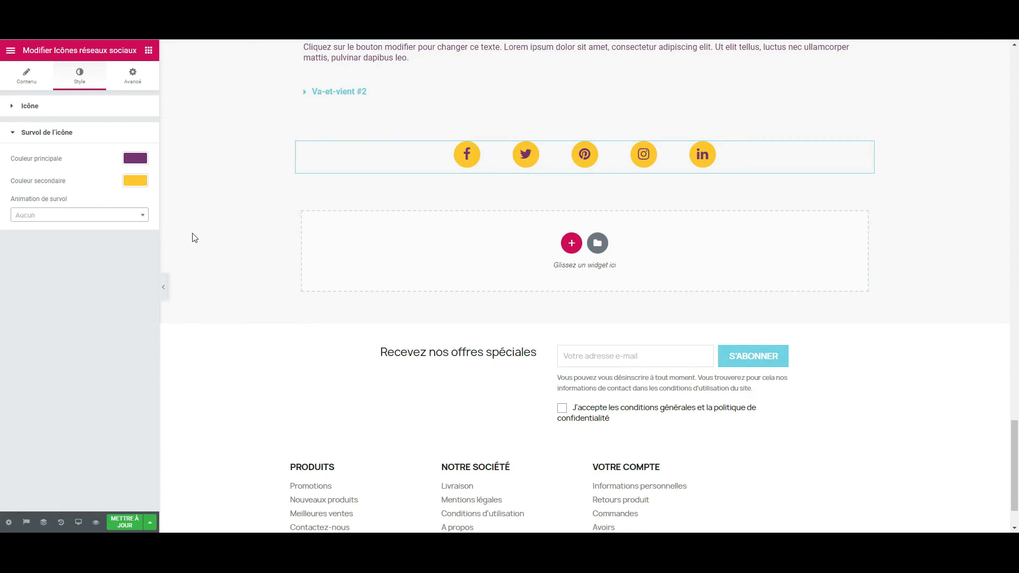